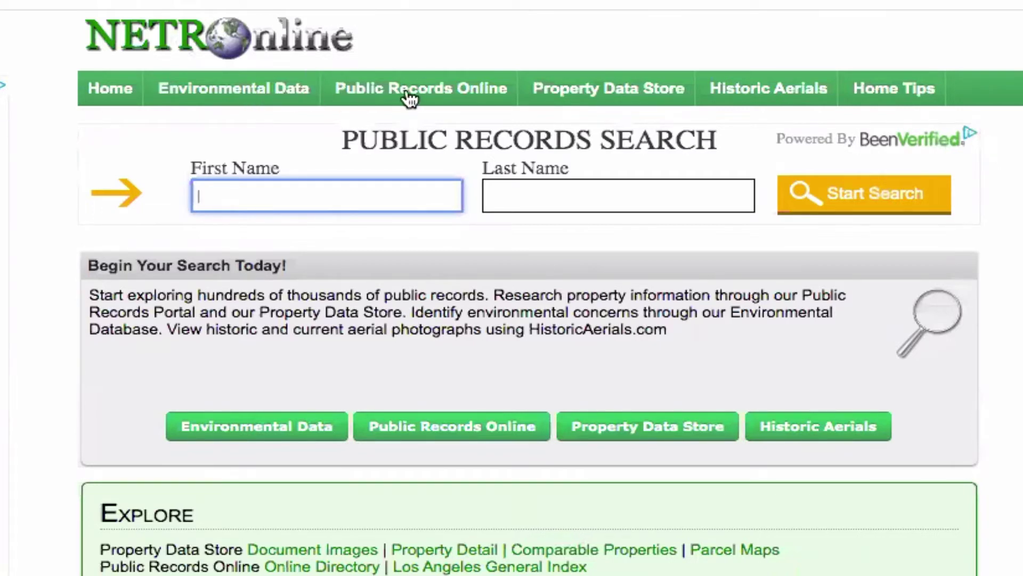
Open NETROnline's Public Records Online Directory and scroll down to the US state map
click(383, 89)
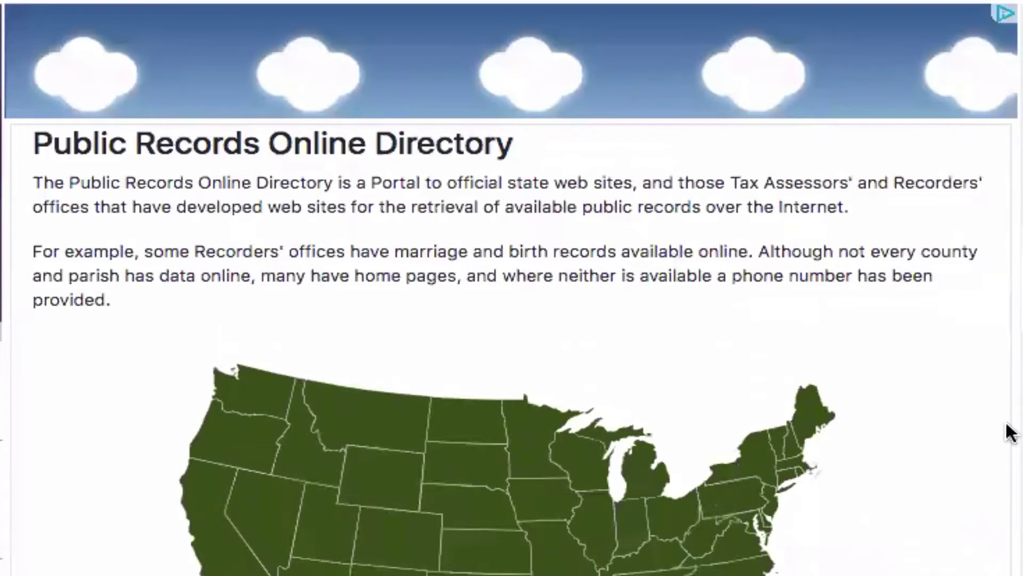
scroll(1011, 432, down, 3)
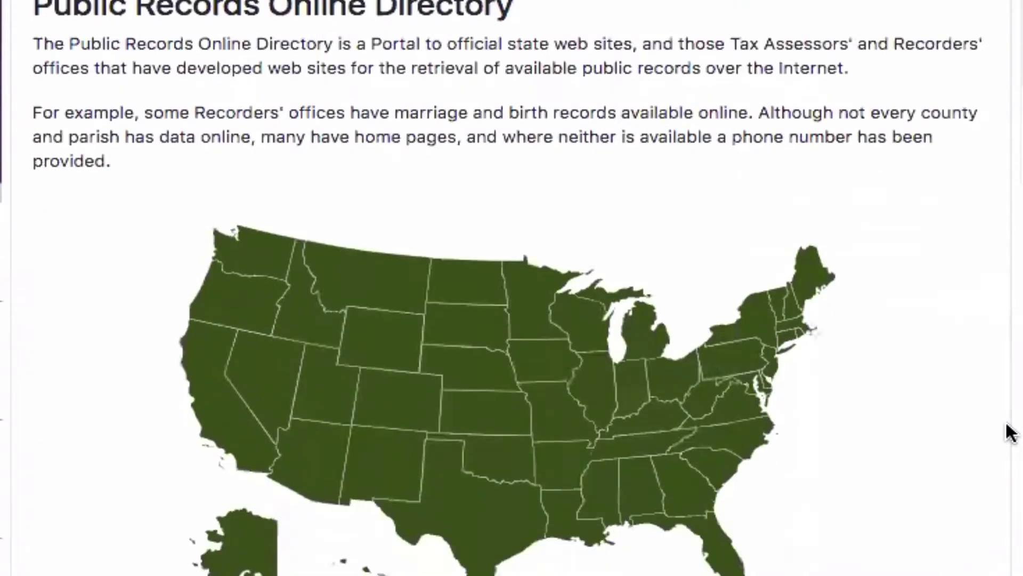
scroll(1010, 429, down, 3)
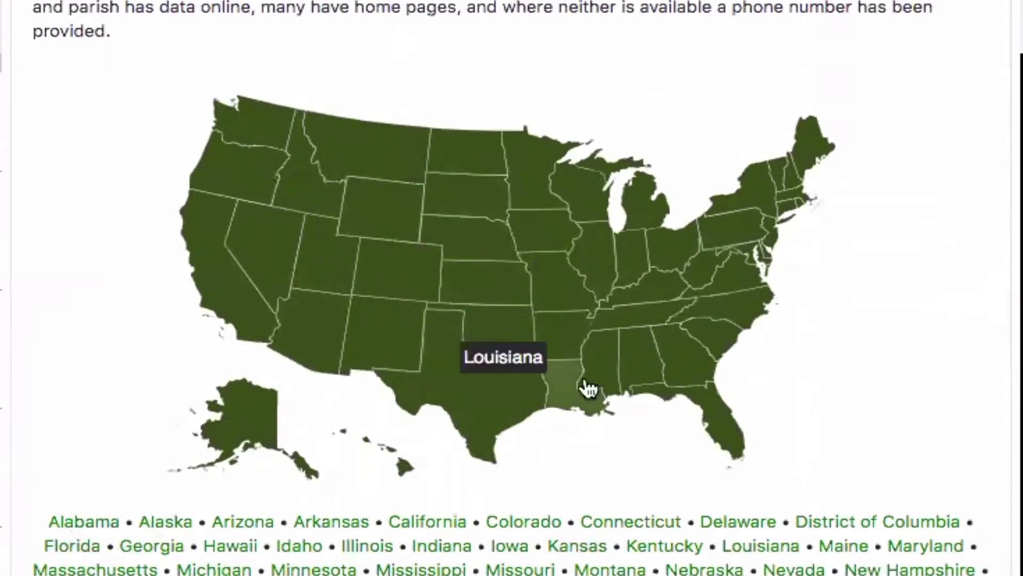
Pick Georgia on the map and open Fulton from its Counties list
click(680, 361)
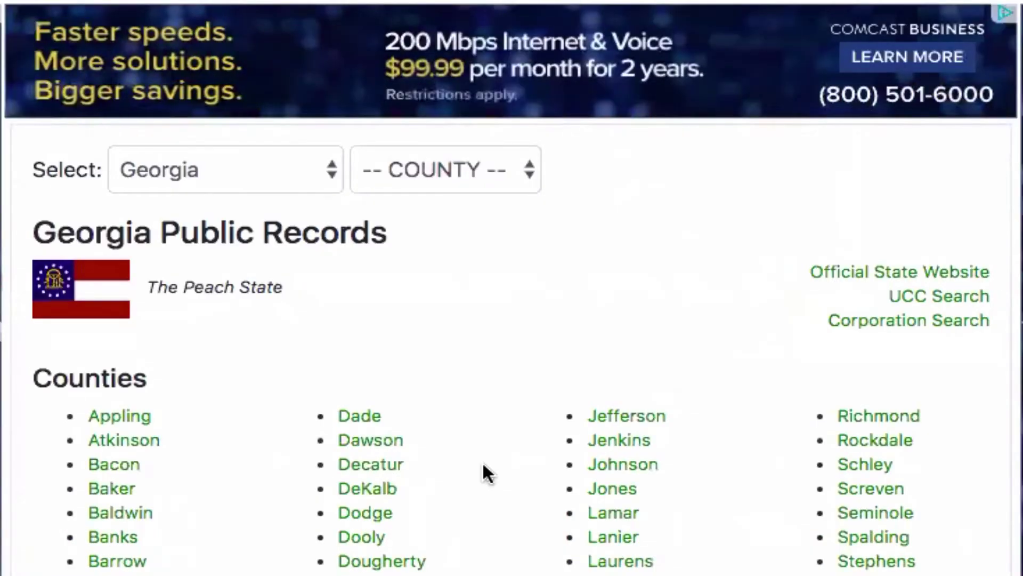
scroll(482, 464, down, 1)
scroll(483, 465, down, 5)
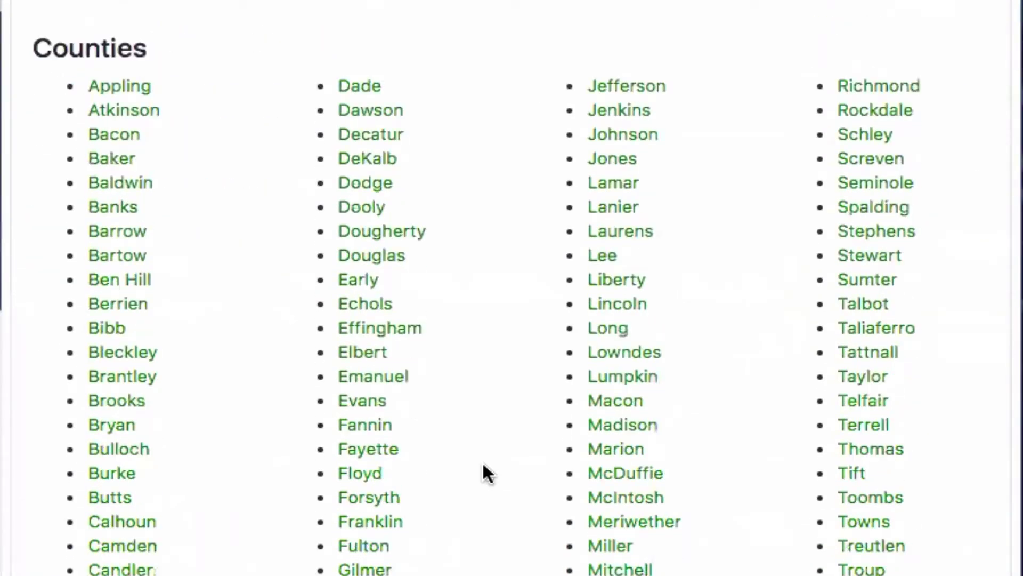
scroll(483, 465, down, 4)
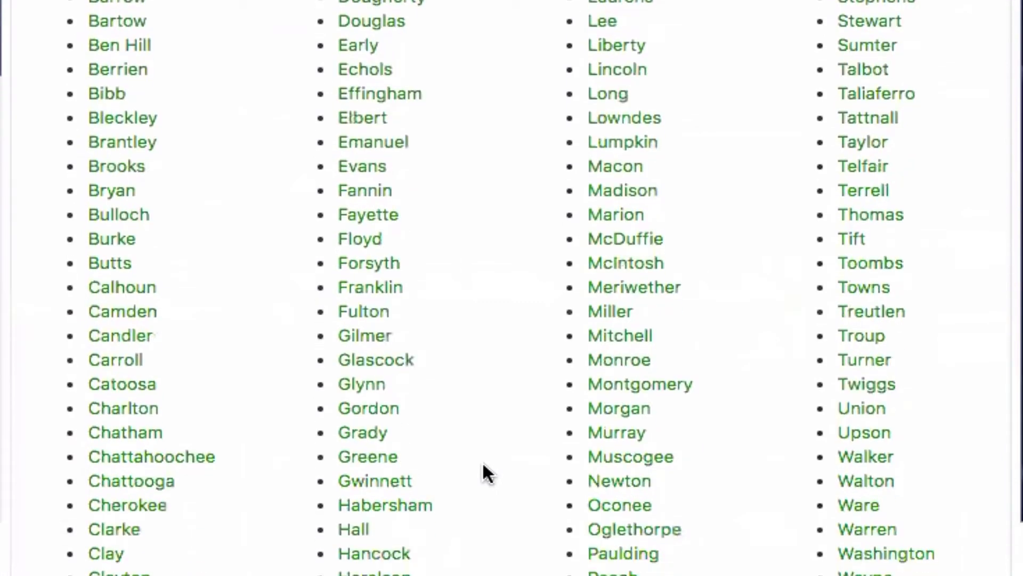
scroll(485, 472, down, 1)
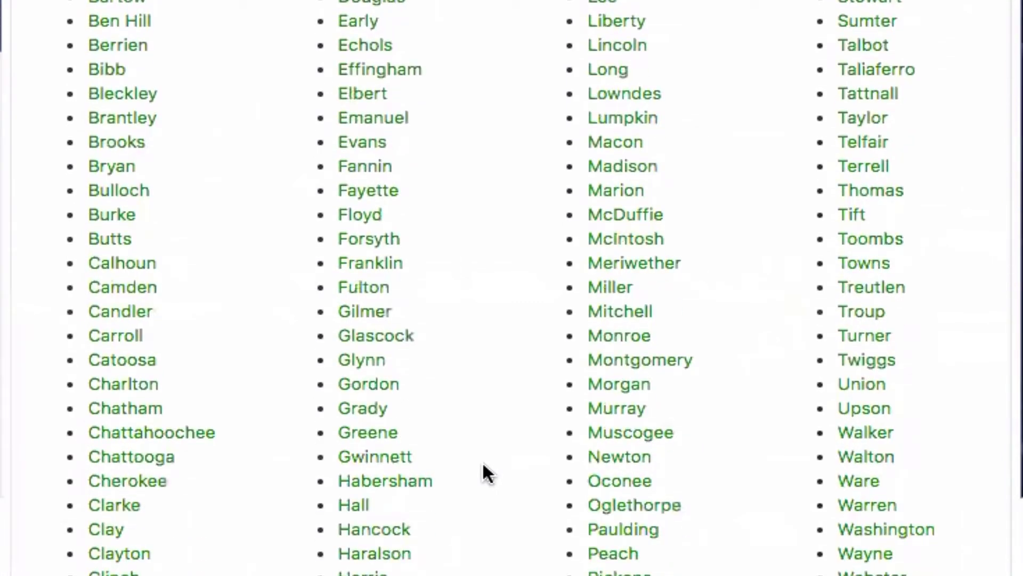
scroll(486, 472, down, 3)
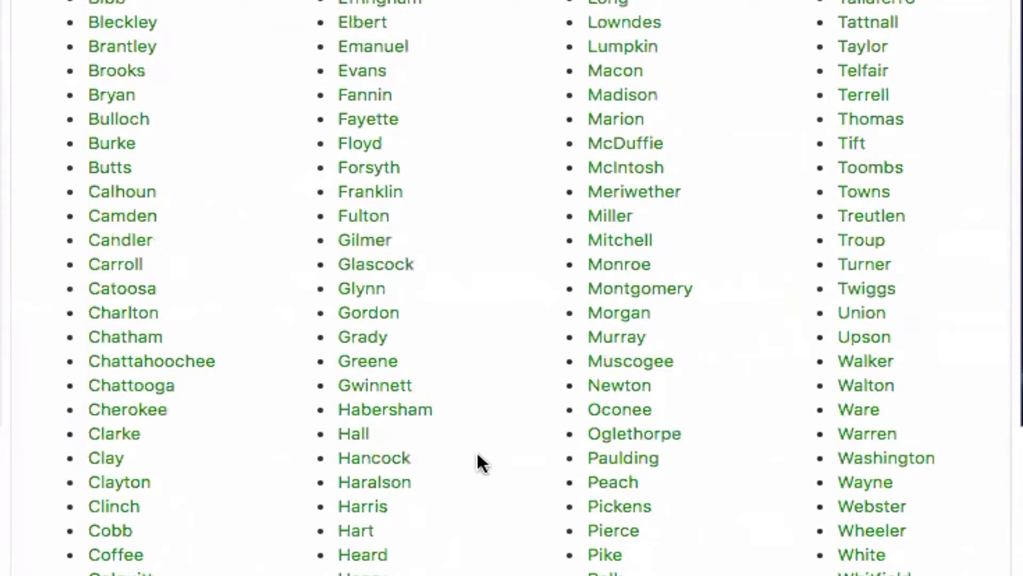
click(366, 223)
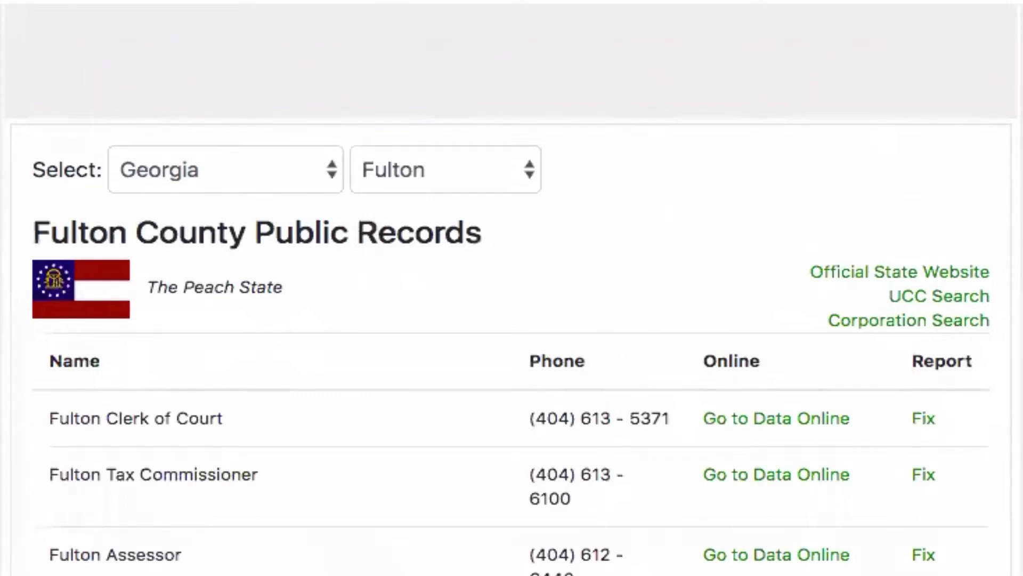
Follow the Fulton Assessor row's Go to Data Online link
scroll(511, 288, down, 5)
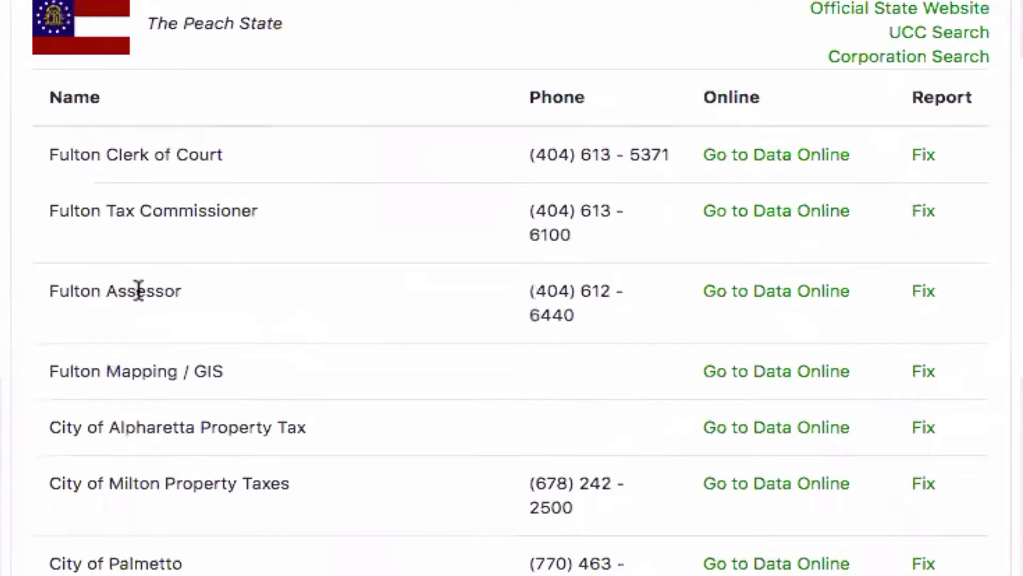
double_click(179, 292)
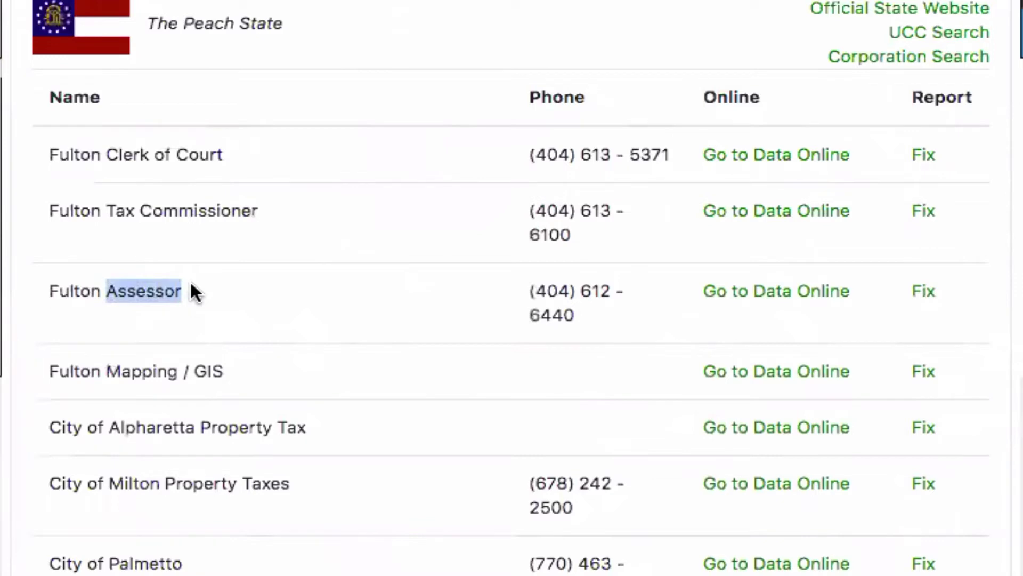
click(782, 293)
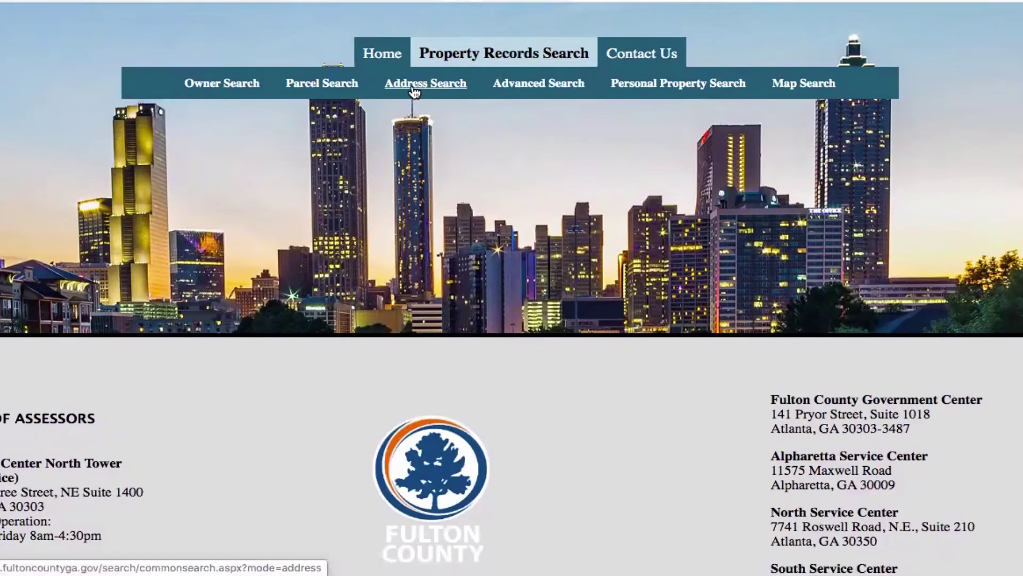
Open Address Search, agree to the disclaimer, and select the Number and Street fields
click(414, 91)
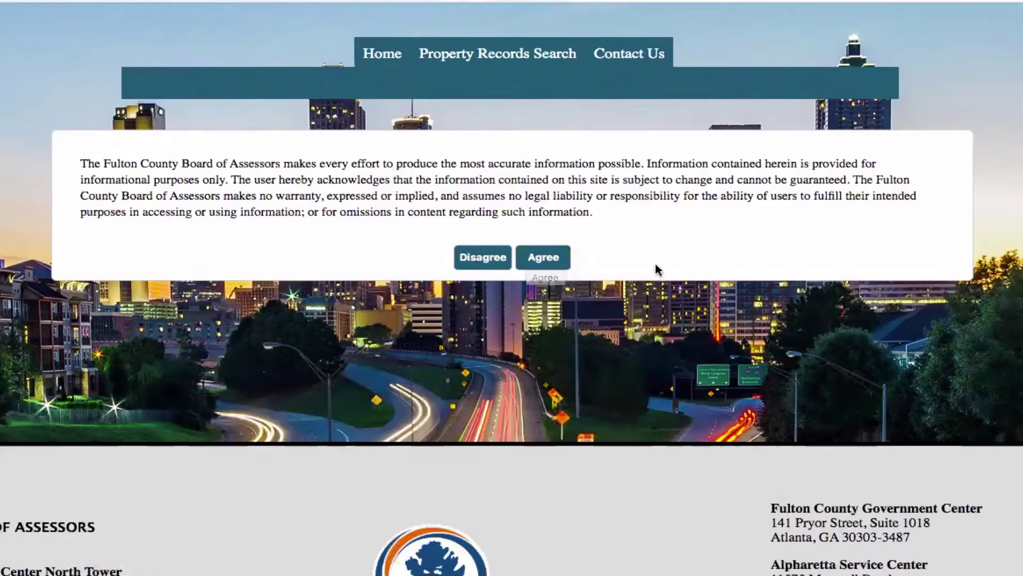
click(543, 258)
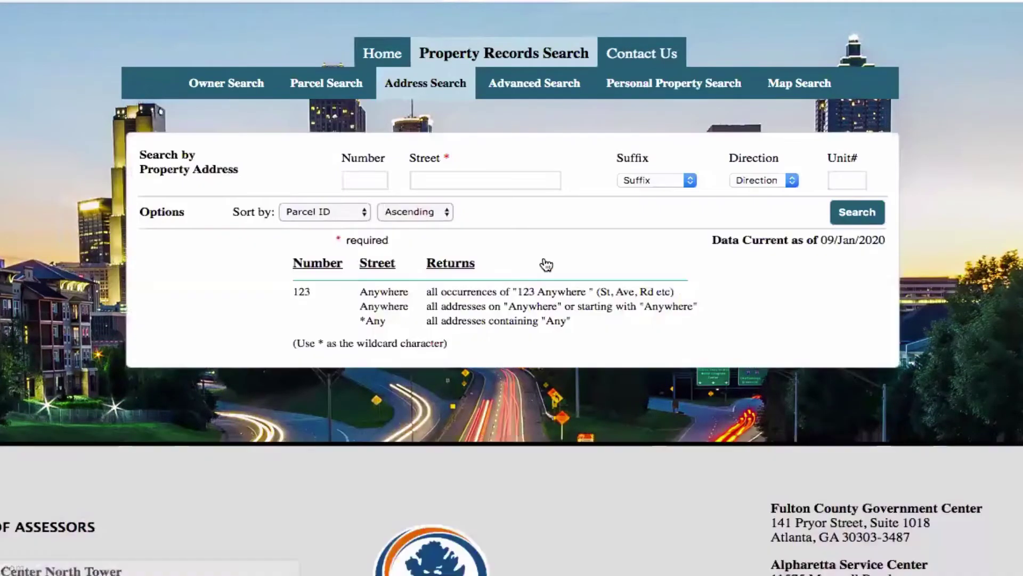
click(350, 181)
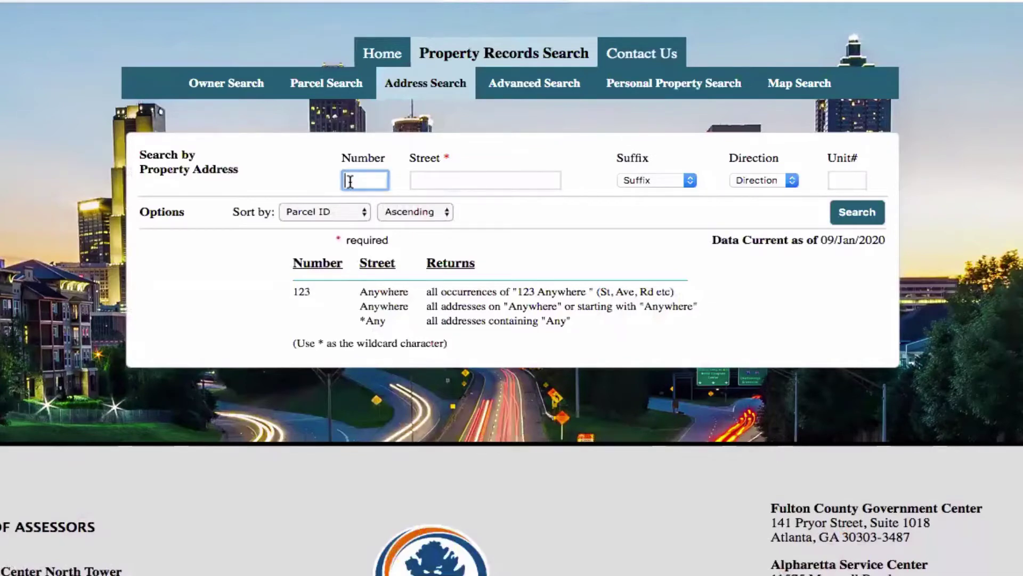
click(423, 180)
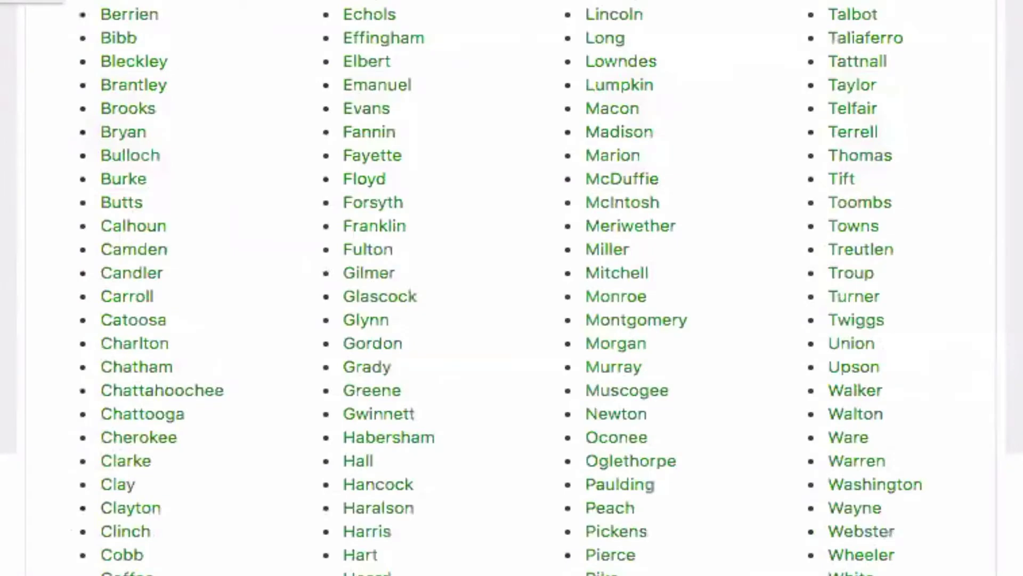
Go back to the NETROnline home page and reopen the Public Records Online Directory map
scroll(511, 288, up, 10)
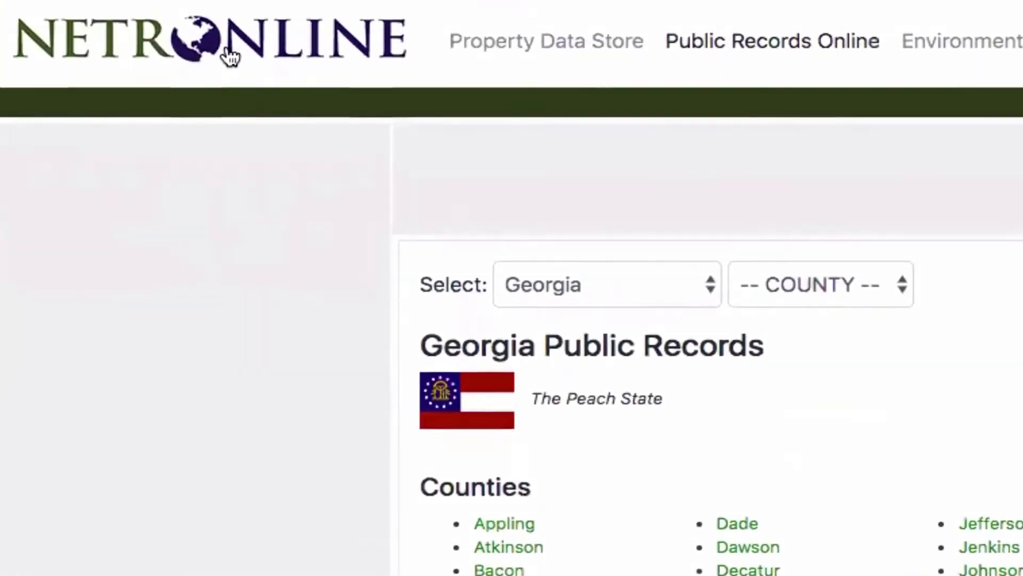
click(230, 56)
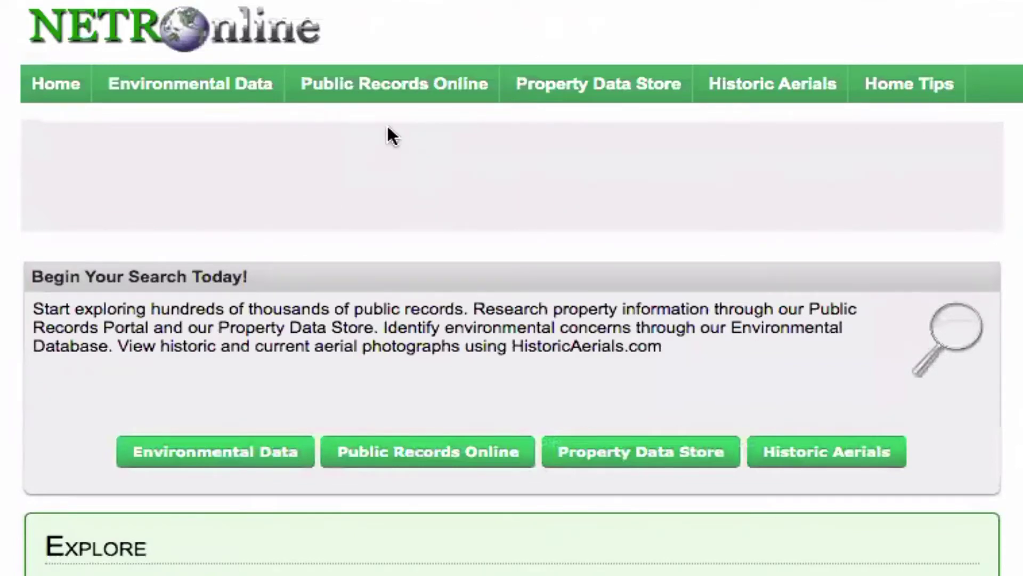
click(367, 97)
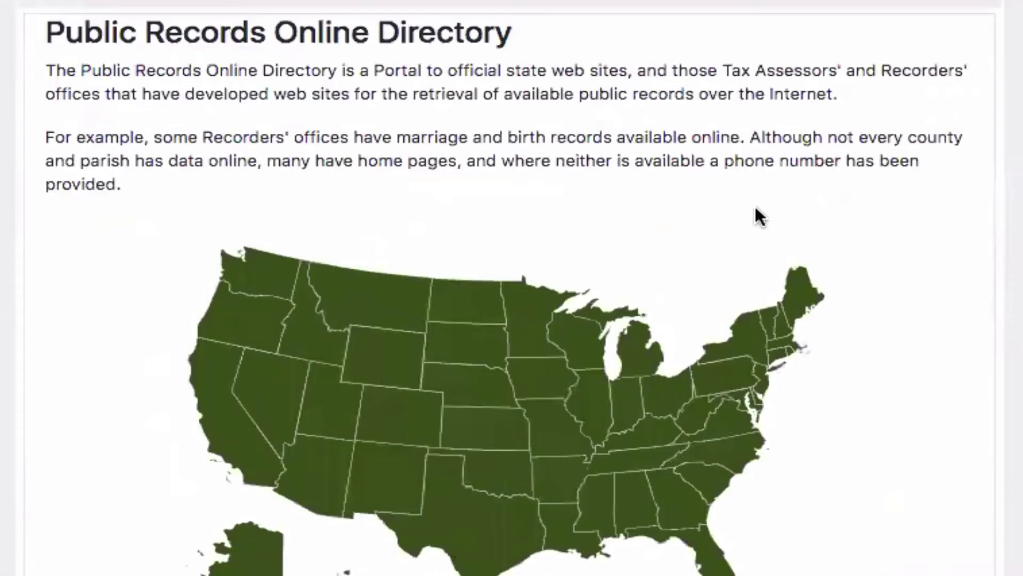
scroll(842, 447, down, 5)
scroll(842, 445, down, 1)
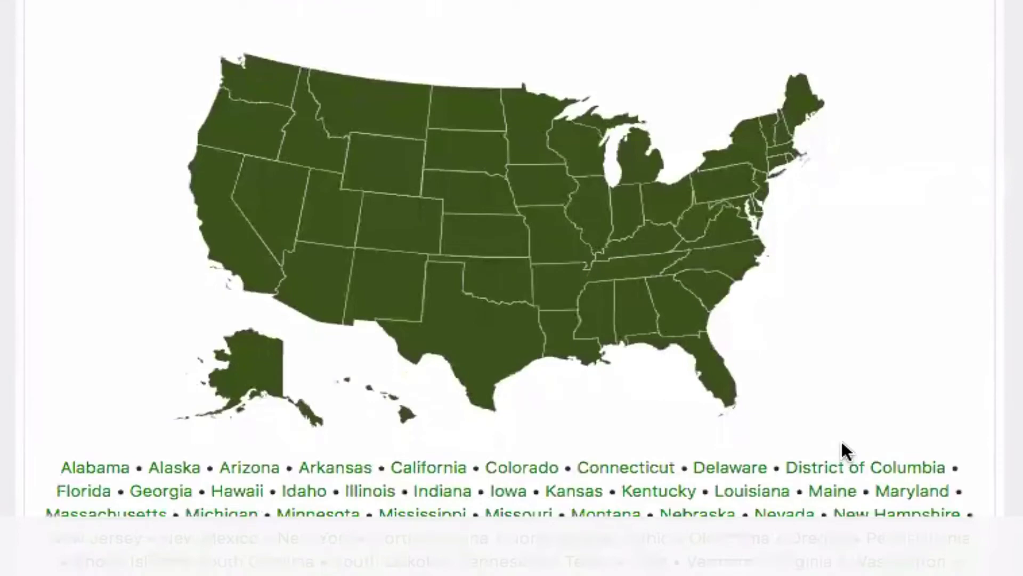
Open North Carolina's public records page and scroll its Counties list to Guilford
click(722, 269)
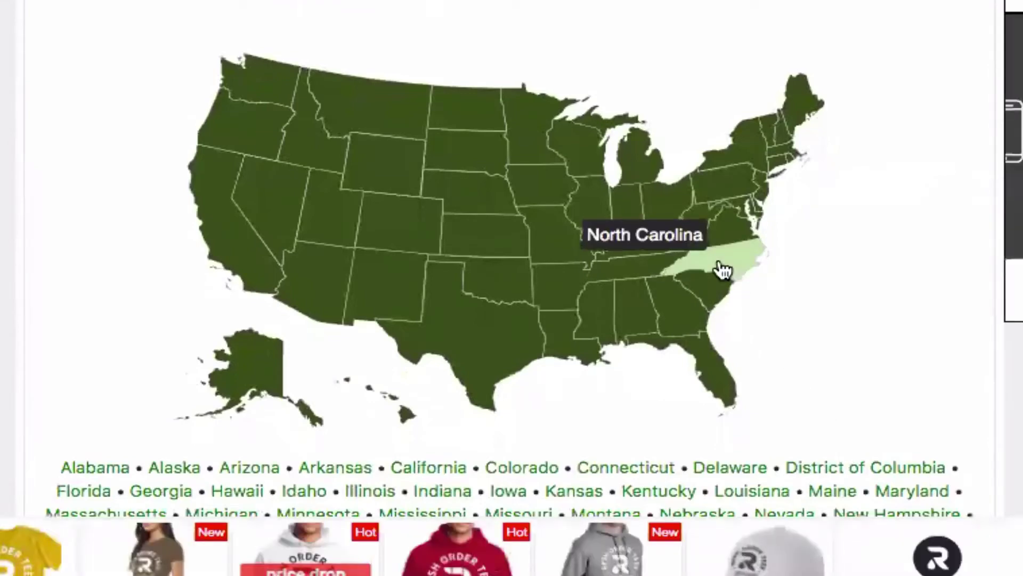
click(723, 271)
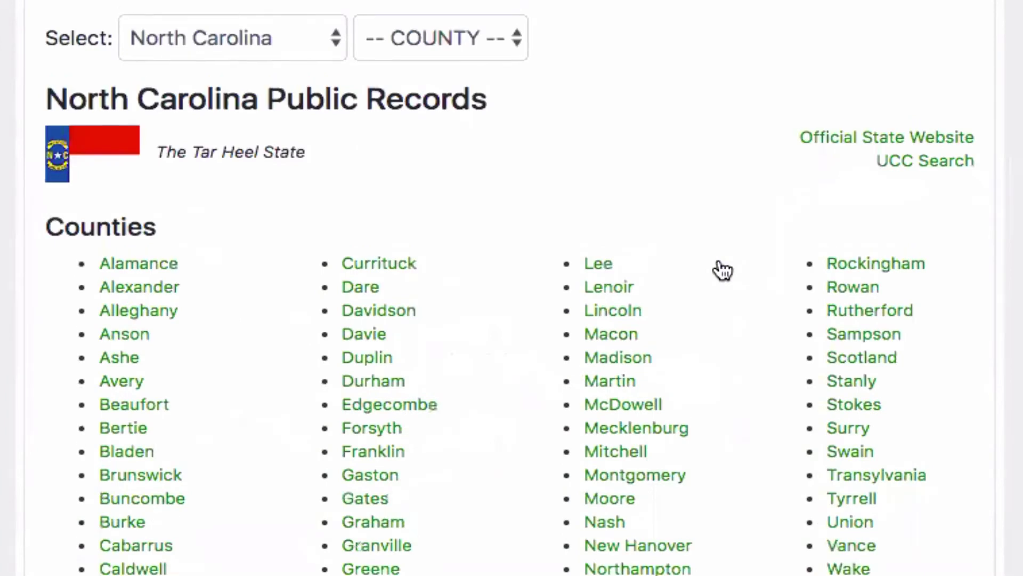
scroll(723, 271, down, 5)
scroll(724, 270, down, 5)
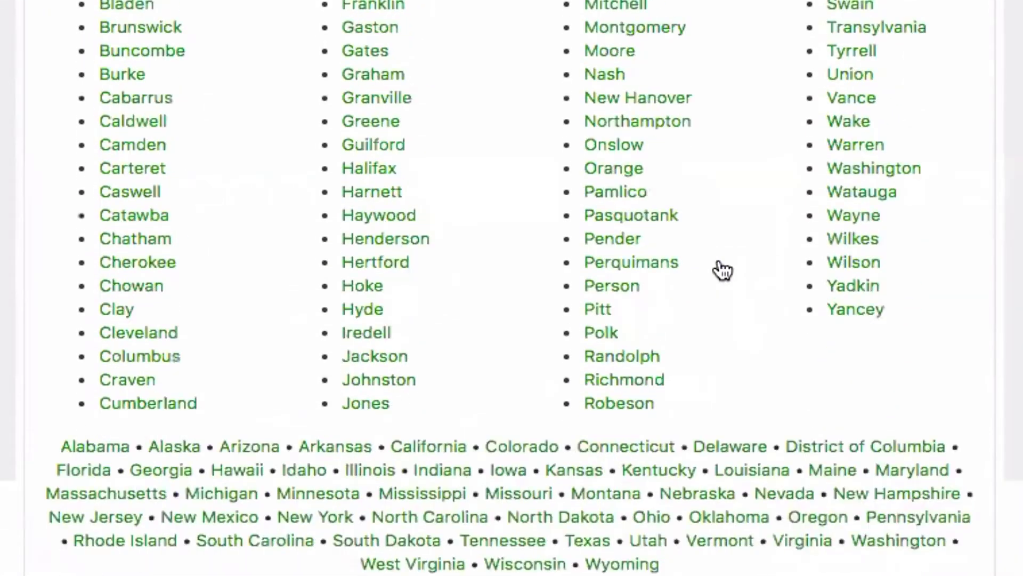
scroll(723, 270, up, 1)
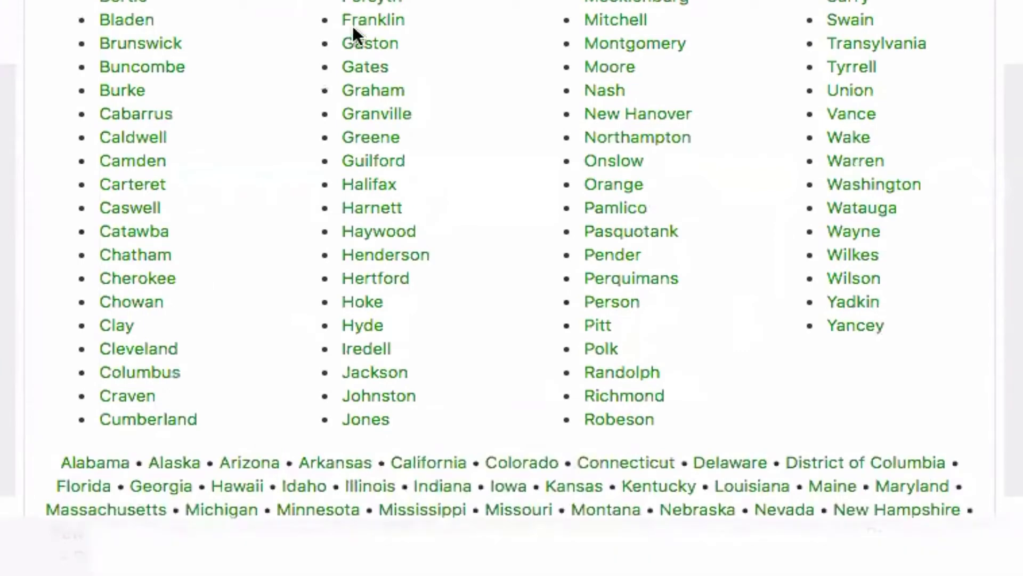
Open Guilford County's listing and follow the Guilford Assessor's Go to Data Online link
click(371, 163)
scroll(371, 168, up, 1)
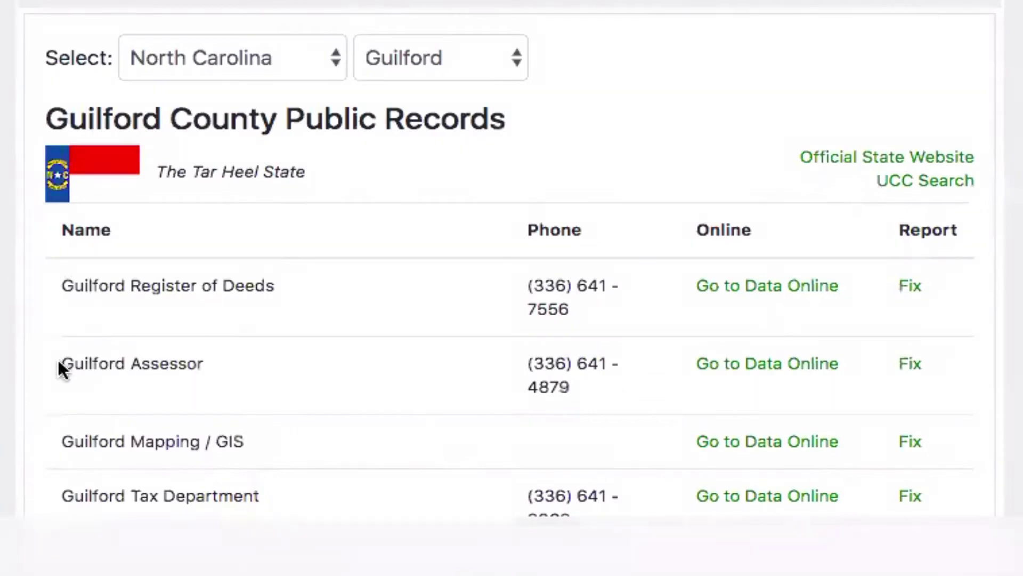
drag(62, 363, 217, 367)
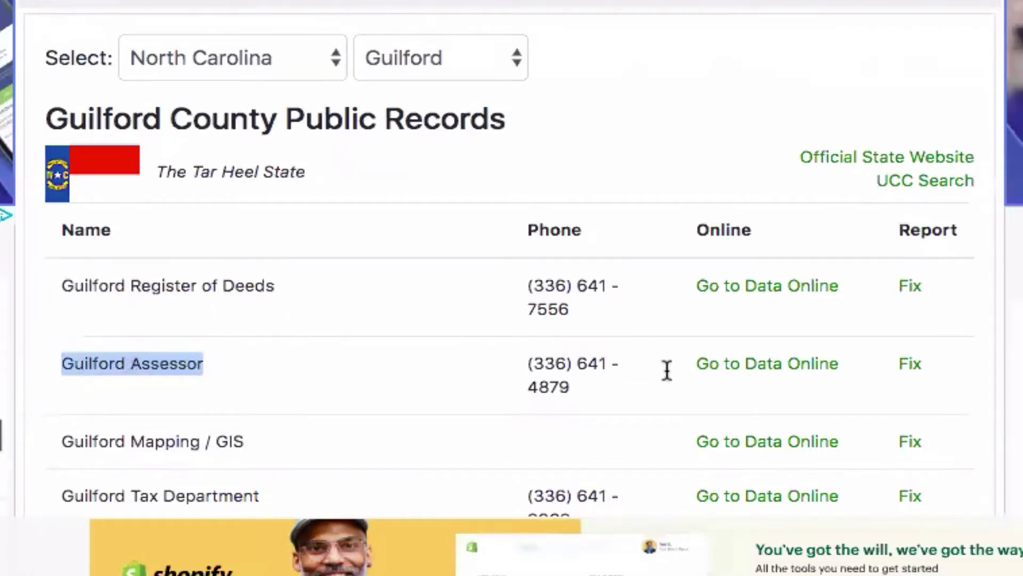
click(802, 370)
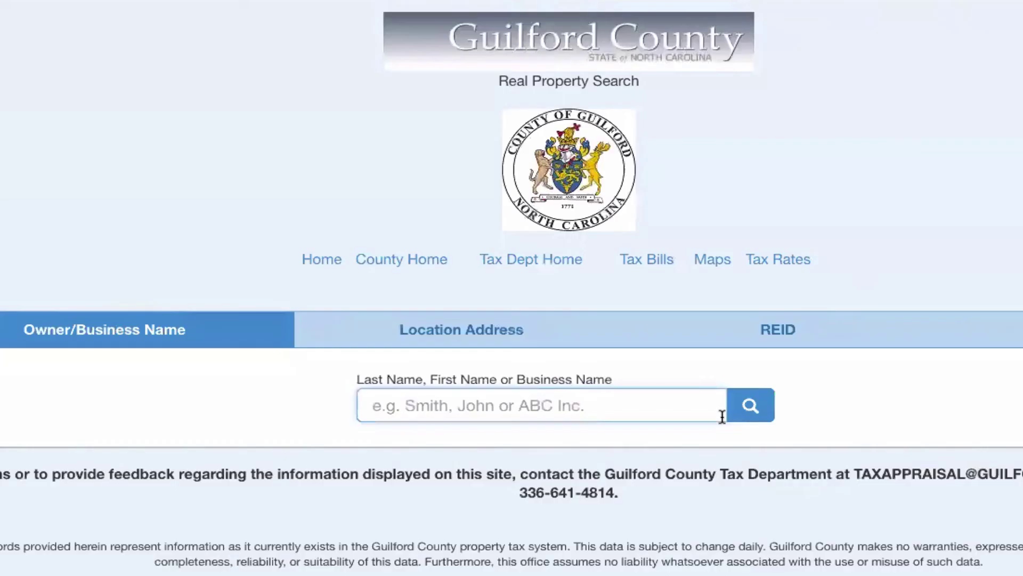
Search the Location Address tab by street number 2009 and the street name
click(485, 336)
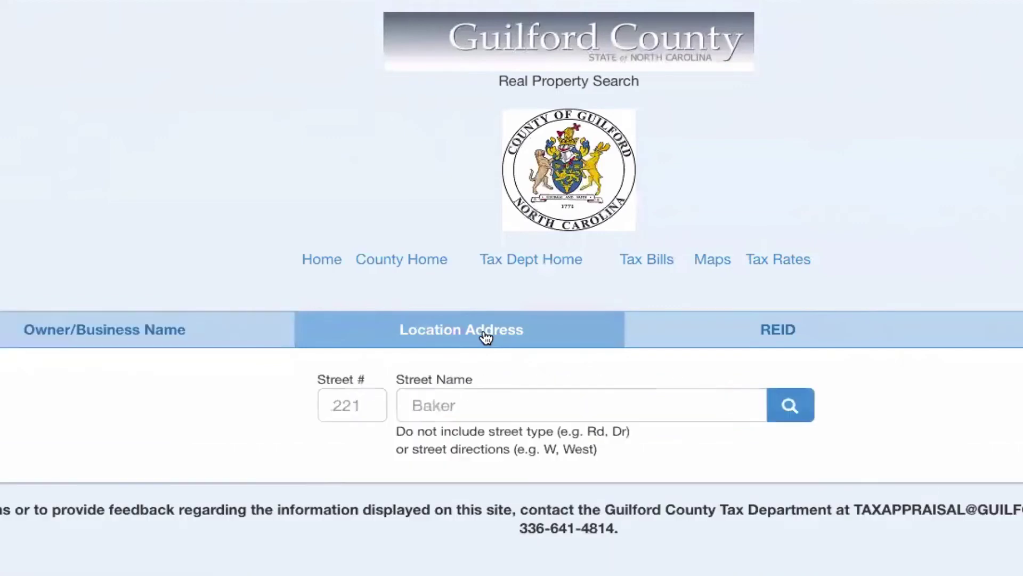
click(353, 405)
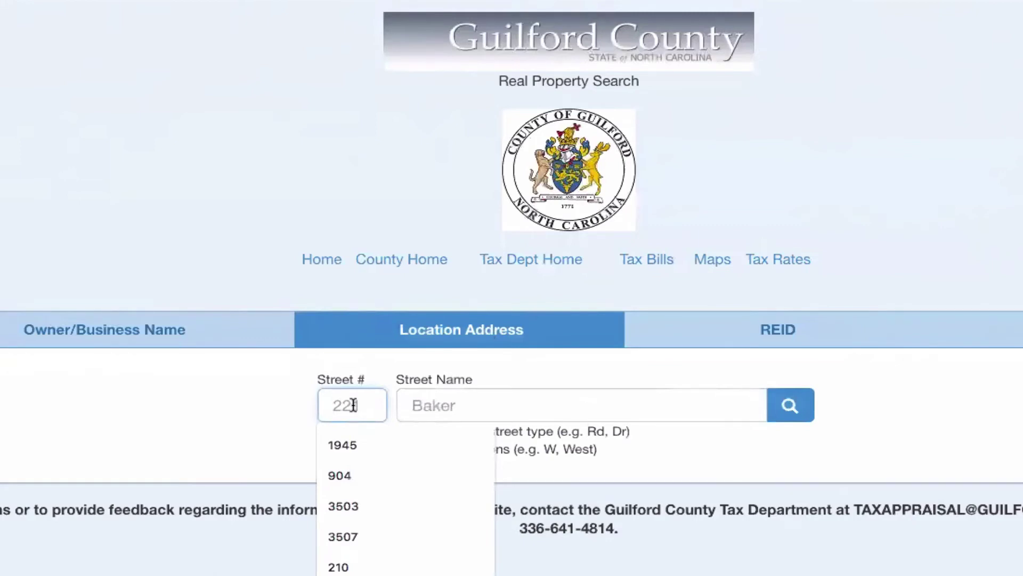
key(Tab)
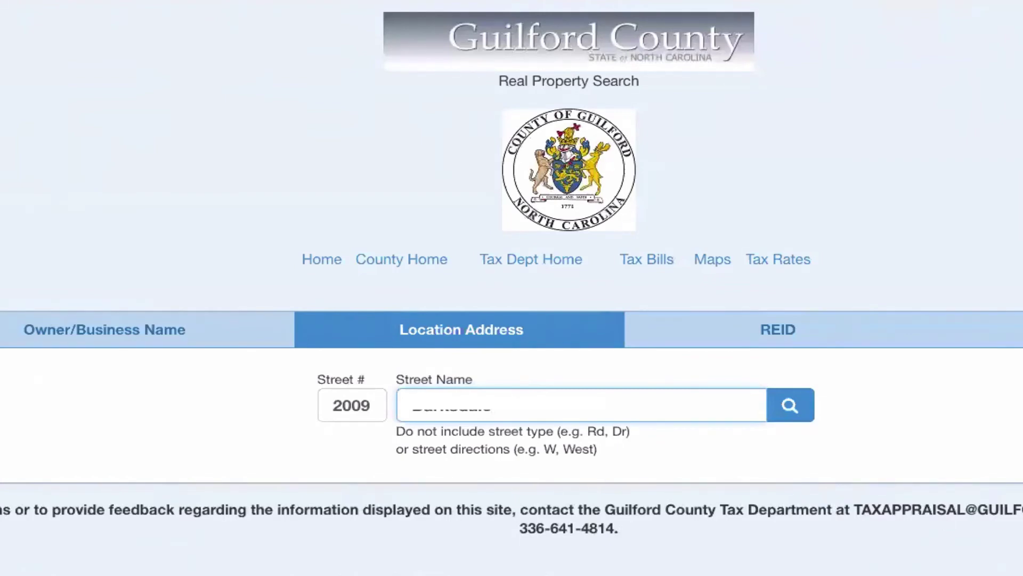
click(790, 405)
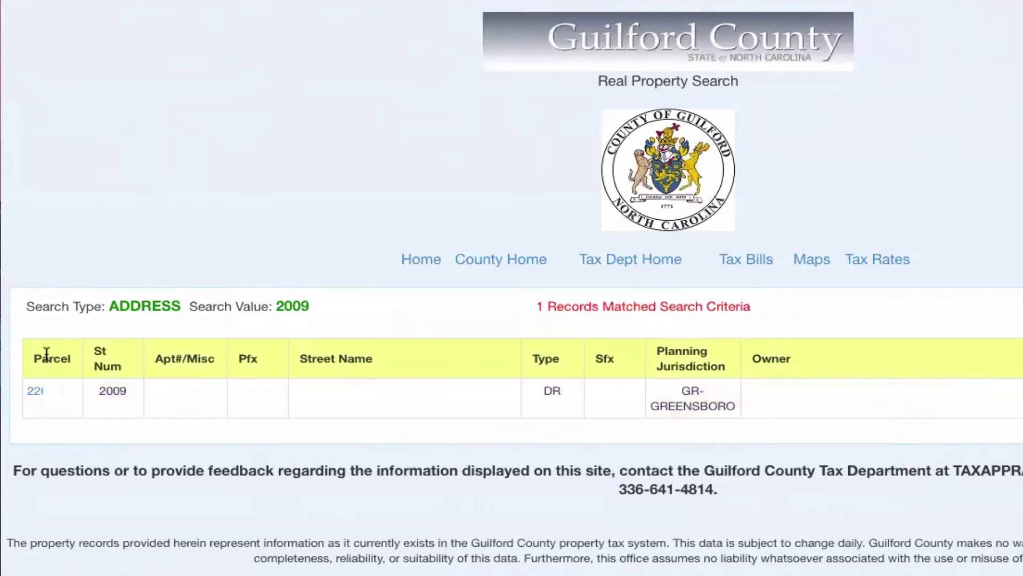
Open the parcel's property summary and highlight the mailing address and location description
click(47, 398)
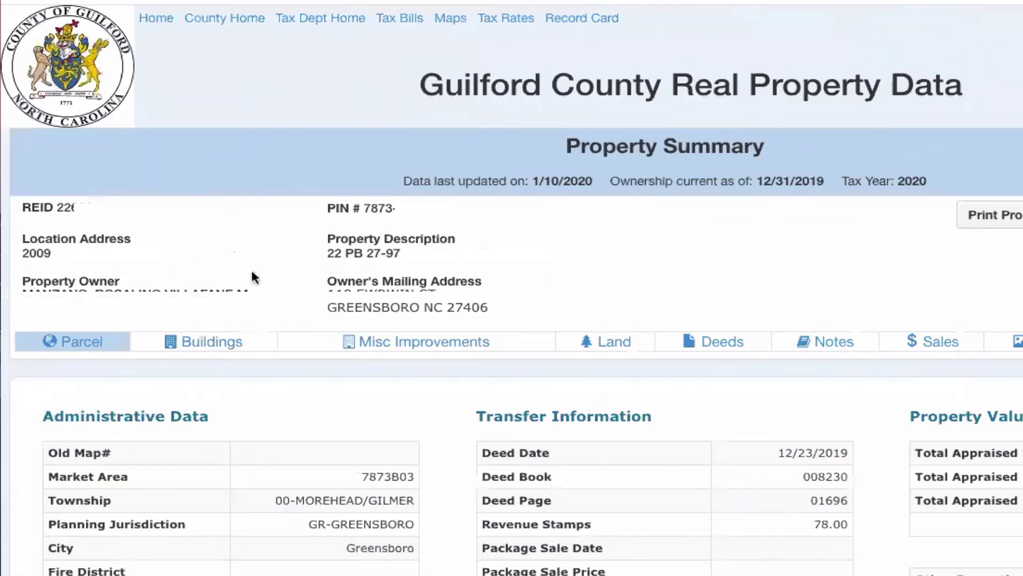
drag(327, 283, 503, 314)
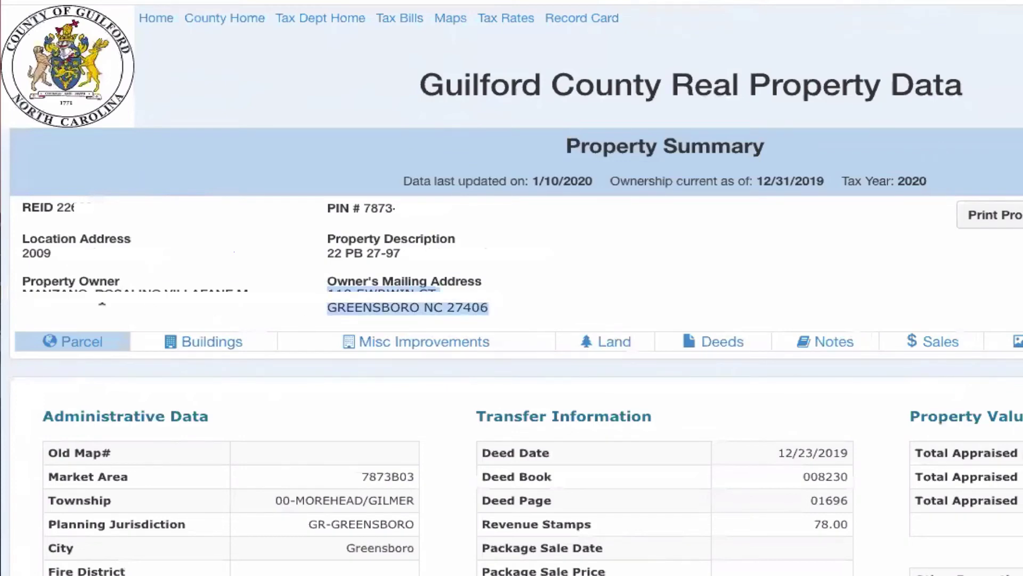
drag(24, 249, 160, 259)
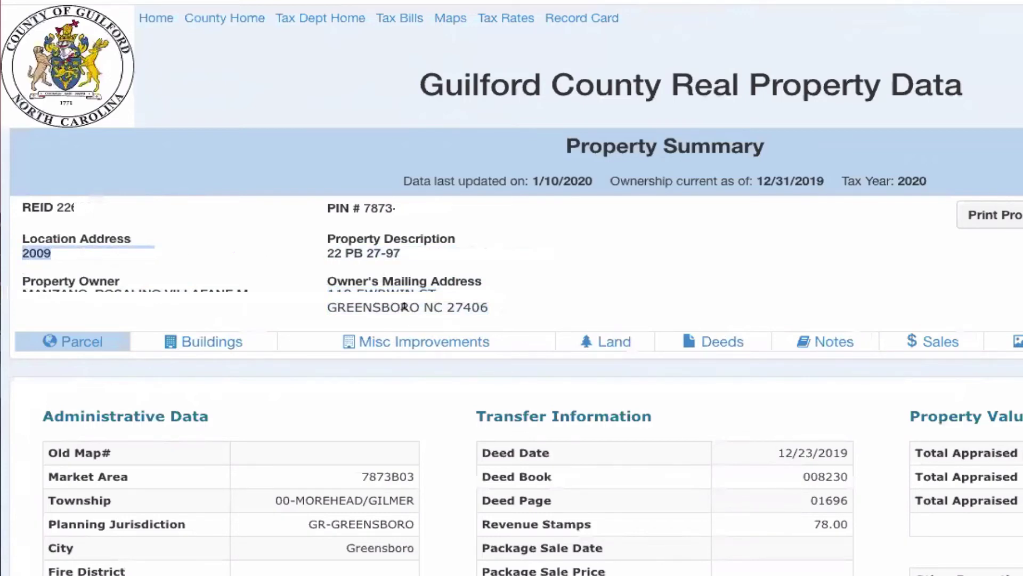
Highlight the deed date 12/23/2019 under Transfer Information
scroll(403, 302, down, 2)
scroll(404, 303, up, 1)
scroll(405, 302, down, 2)
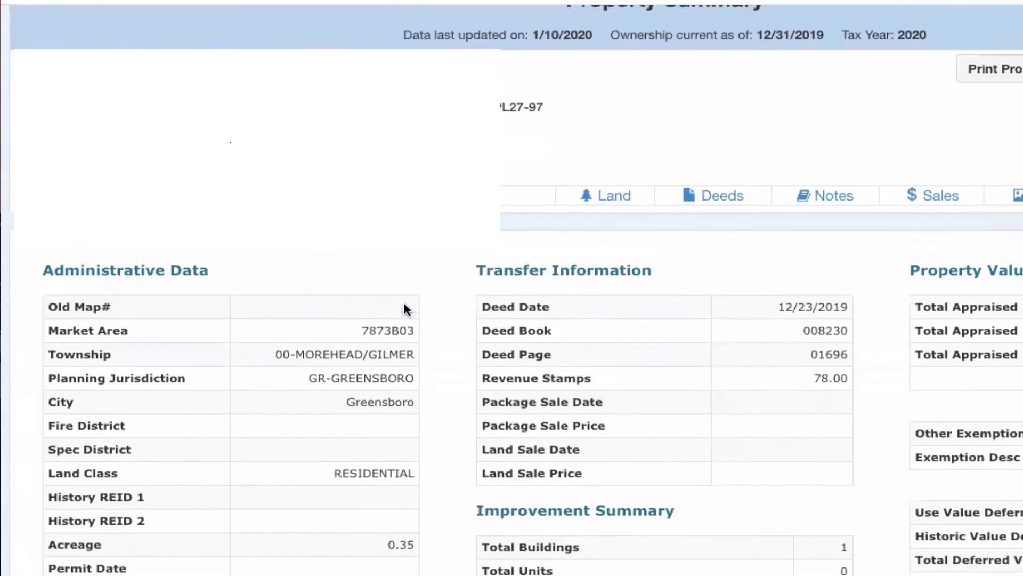
drag(776, 308, 849, 310)
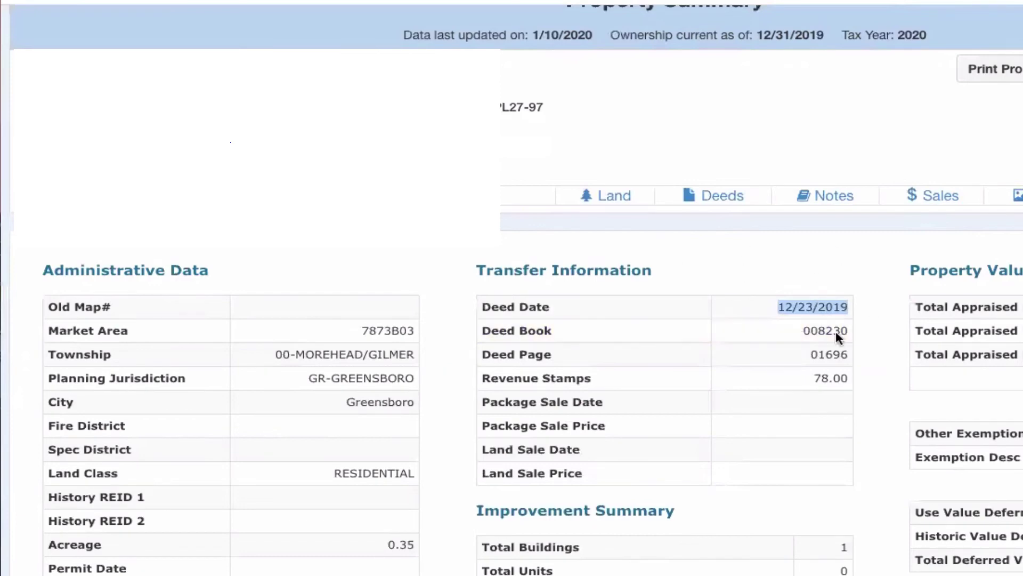
click(762, 314)
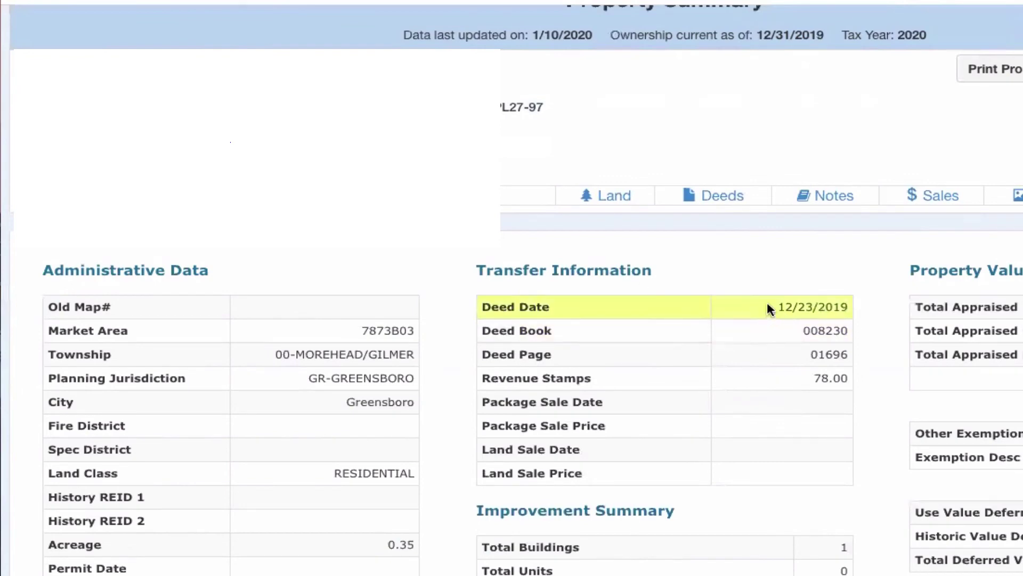
drag(767, 302, 849, 303)
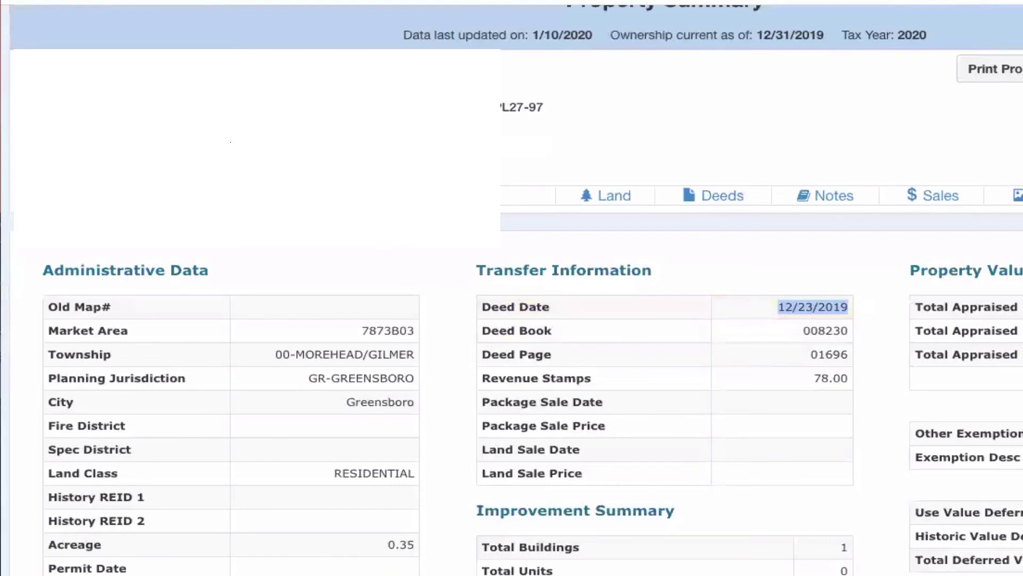
click(501, 170)
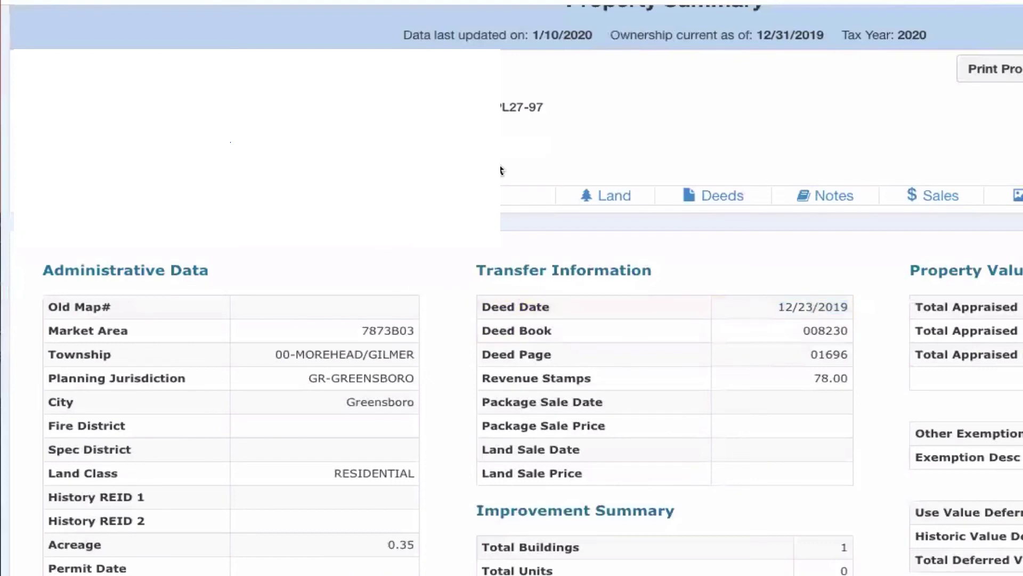